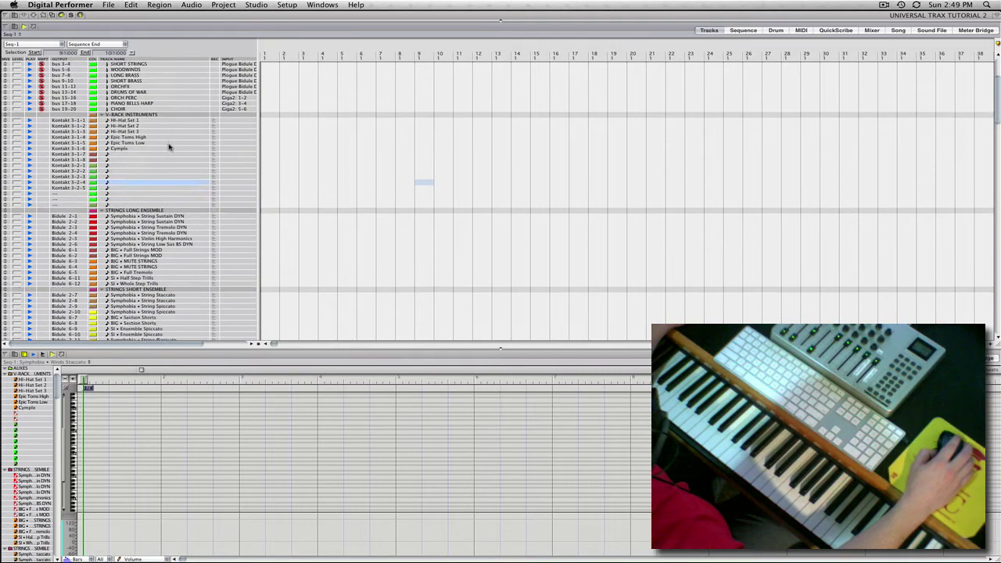
- Collapse the bottom Sequence editor and scroll the track list from buses down to percussion
{"action": "scroll", "coordinate": [168, 147], "scroll_direction": "down", "scroll_amount": 5}
{"action": "scroll", "coordinate": [172, 156], "scroll_direction": "down", "scroll_amount": 5}
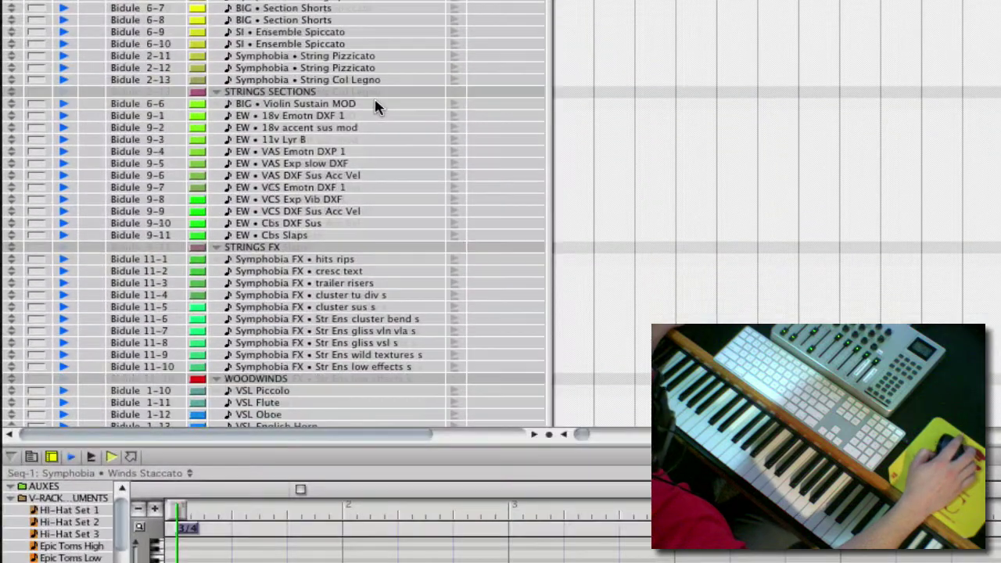
{"action": "scroll", "coordinate": [376, 108], "scroll_direction": "down", "scroll_amount": 3}
{"action": "left_click", "coordinate": [11, 458]}
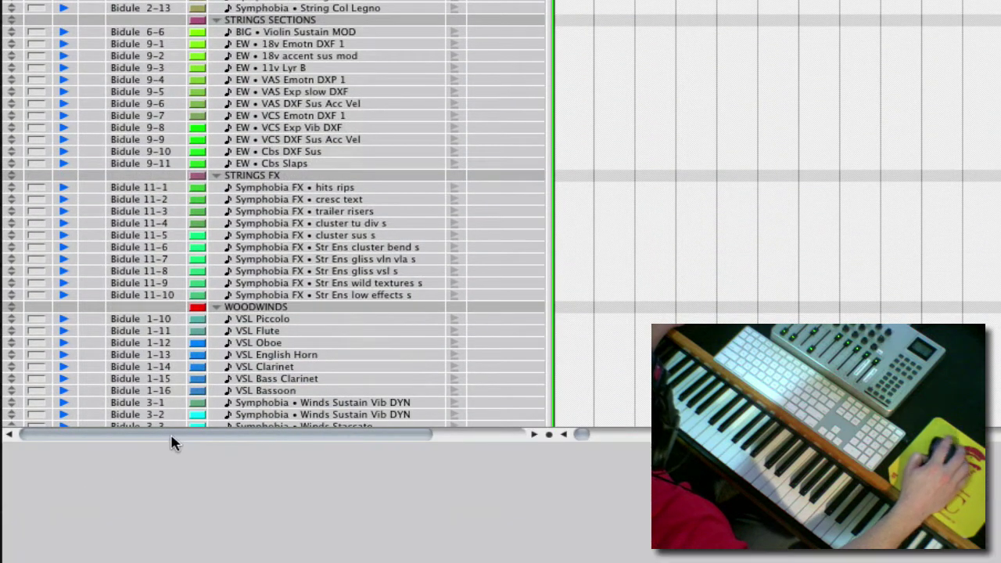
{"action": "scroll", "coordinate": [548, 469], "scroll_direction": "down", "scroll_amount": 1}
{"action": "scroll", "coordinate": [594, 508], "scroll_direction": "down", "scroll_amount": 3}
{"action": "scroll", "coordinate": [611, 527], "scroll_direction": "down", "scroll_amount": 5}
{"action": "scroll", "coordinate": [611, 527], "scroll_direction": "down", "scroll_amount": 3}
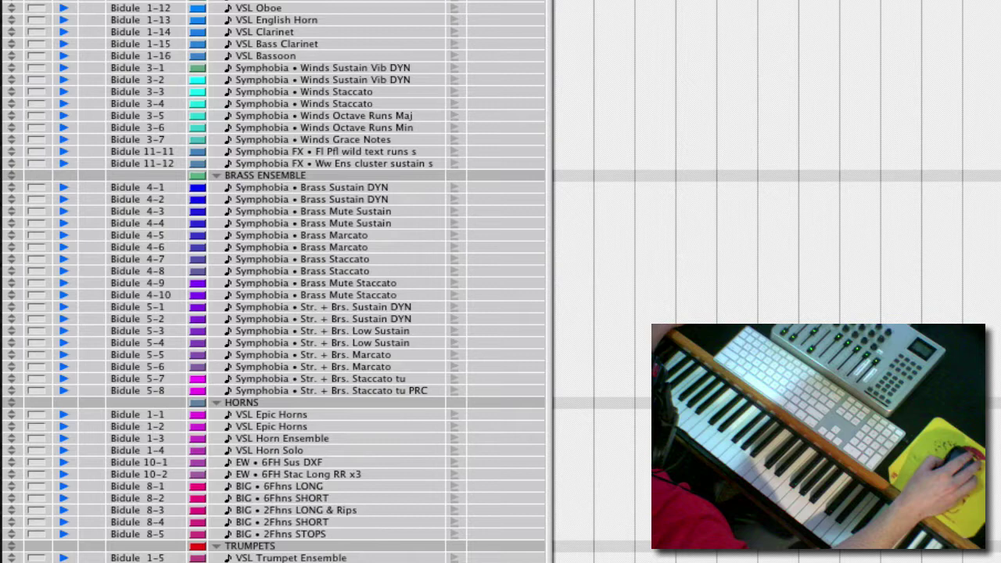
{"action": "scroll", "coordinate": [614, 513], "scroll_direction": "down", "scroll_amount": 3}
{"action": "scroll", "coordinate": [618, 497], "scroll_direction": "down", "scroll_amount": 6}
{"action": "scroll", "coordinate": [622, 477], "scroll_direction": "down", "scroll_amount": 2}
{"action": "scroll", "coordinate": [624, 467], "scroll_direction": "down", "scroll_amount": 1}
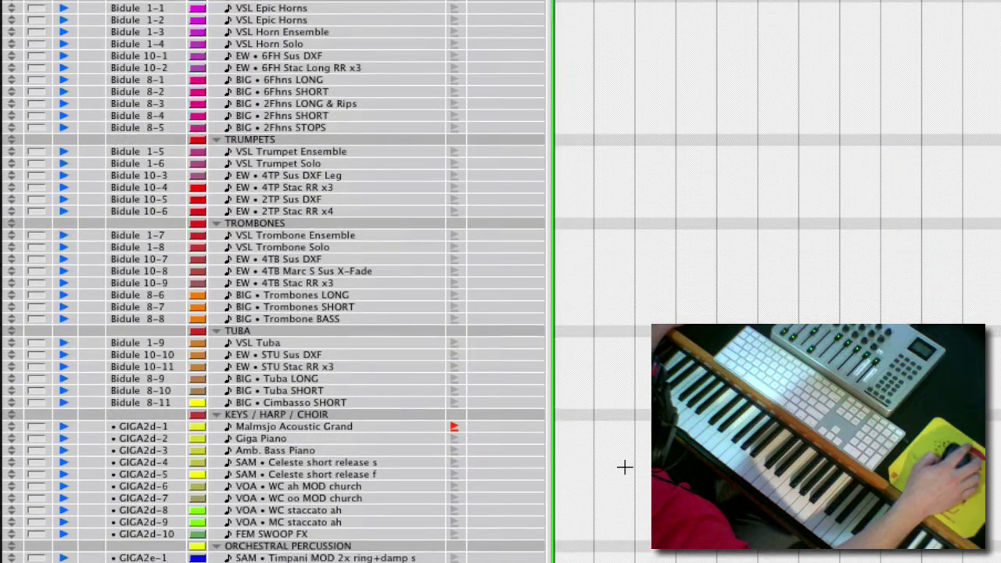
{"action": "scroll", "coordinate": [624, 467], "scroll_direction": "down", "scroll_amount": 1}
{"action": "scroll", "coordinate": [624, 467], "scroll_direction": "down", "scroll_amount": 3}
{"action": "scroll", "coordinate": [624, 467], "scroll_direction": "down", "scroll_amount": 2}
{"action": "scroll", "coordinate": [624, 467], "scroll_direction": "down", "scroll_amount": 3}
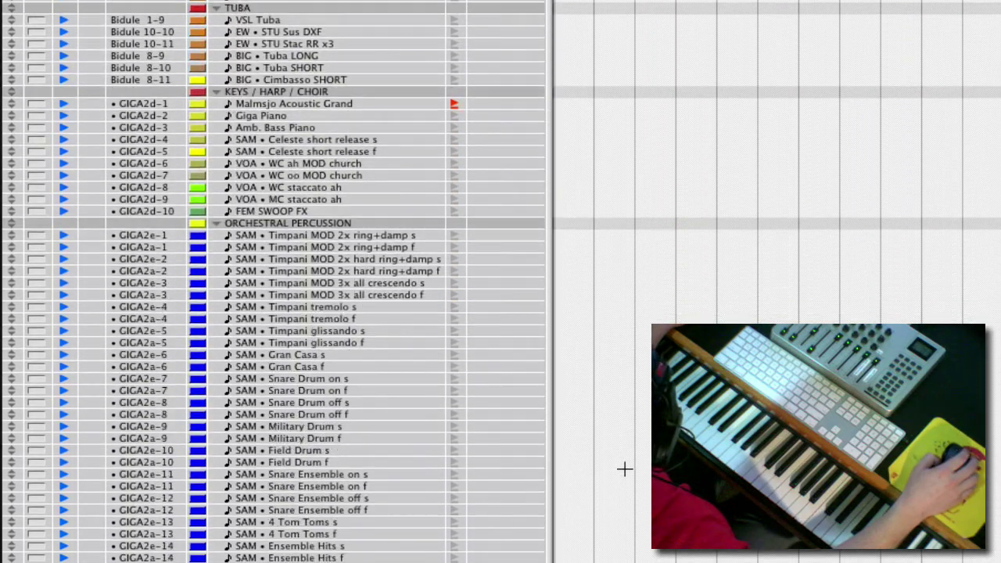
{"action": "scroll", "coordinate": [624, 467], "scroll_direction": "down", "scroll_amount": 4}
{"action": "scroll", "coordinate": [624, 467], "scroll_direction": "down", "scroll_amount": 2}
{"action": "scroll", "coordinate": [624, 468], "scroll_direction": "down", "scroll_amount": 4}
{"action": "scroll", "coordinate": [624, 468], "scroll_direction": "down", "scroll_amount": 5}
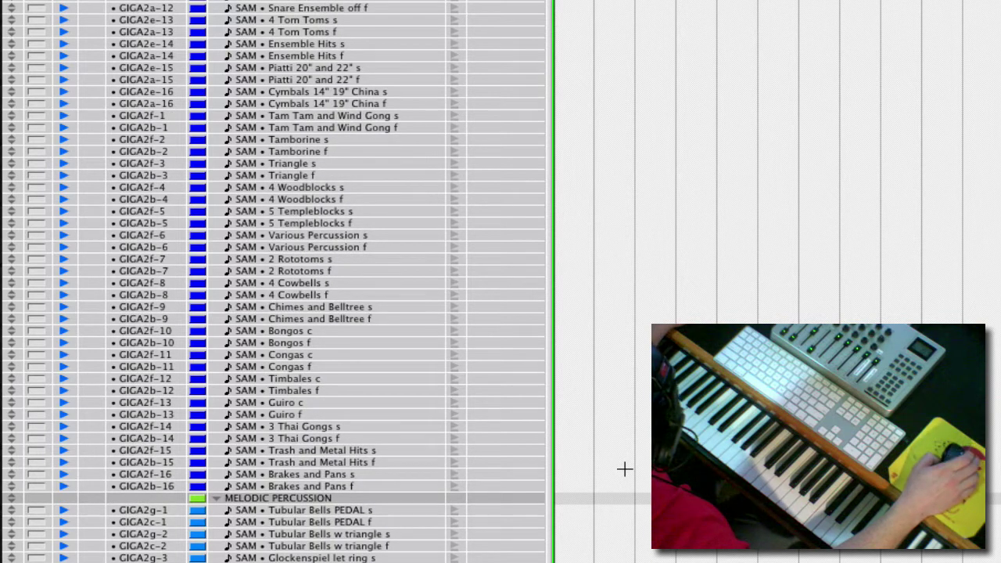
{"action": "scroll", "coordinate": [624, 469], "scroll_direction": "up", "scroll_amount": 5}
{"action": "scroll", "coordinate": [624, 468], "scroll_direction": "up", "scroll_amount": 1}
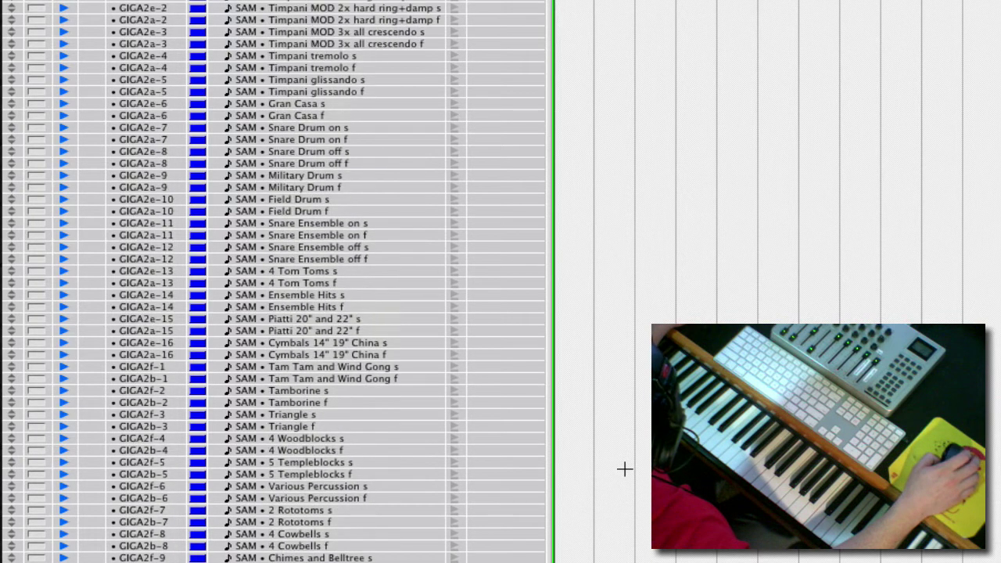
{"action": "scroll", "coordinate": [624, 468], "scroll_direction": "up", "scroll_amount": 10}
{"action": "scroll", "coordinate": [624, 468], "scroll_direction": "up", "scroll_amount": 3}
{"action": "scroll", "coordinate": [624, 468], "scroll_direction": "up", "scroll_amount": 8}
{"action": "scroll", "coordinate": [624, 469], "scroll_direction": "up", "scroll_amount": 10}
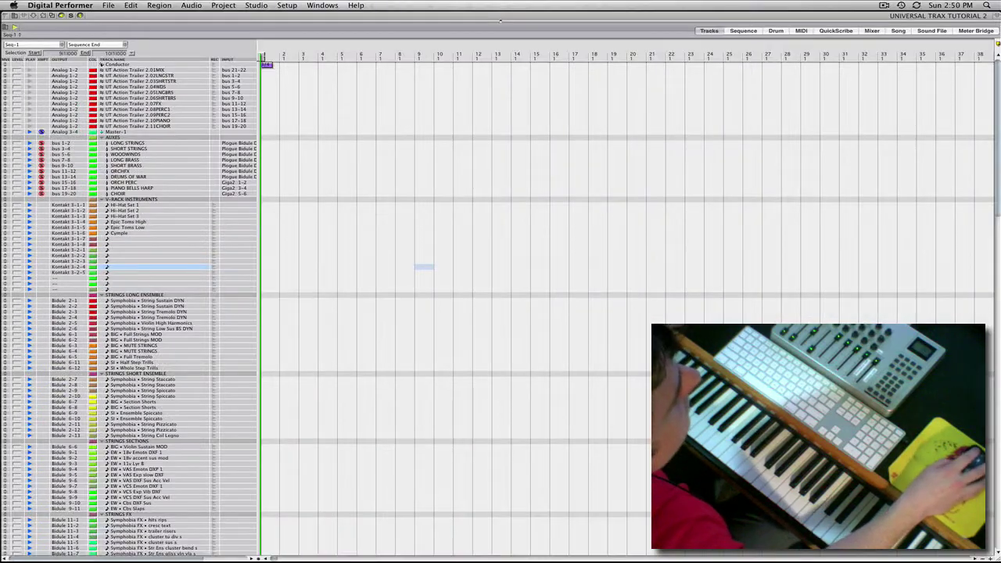
- Bring the Plogue Bidule patch forward, raise its window, and open the STRINGS Kontakt node
{"action": "key", "text": "super+Tab"}
{"action": "left_click_drag", "start_coordinate": [658, 117], "coordinate": [660, 74]}
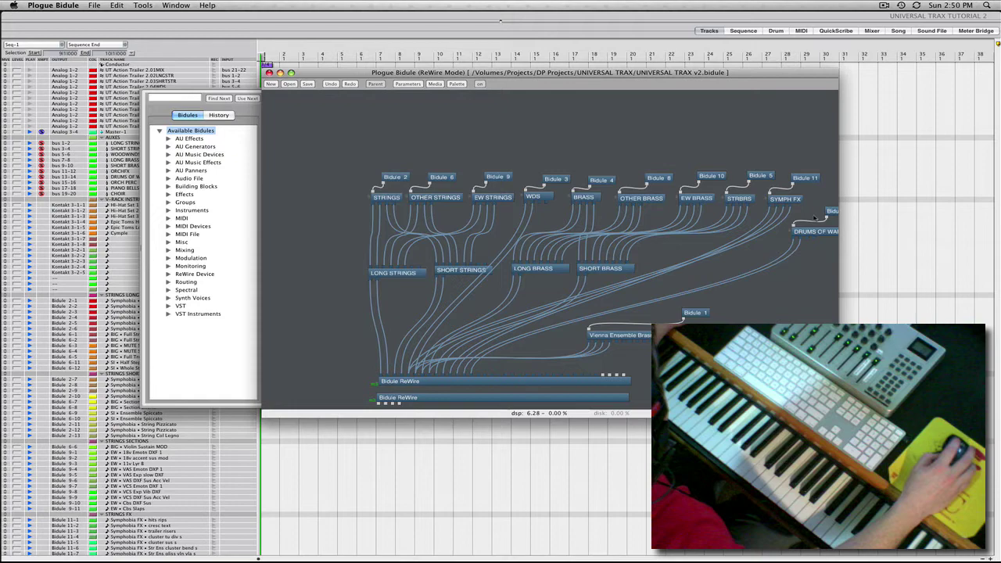
{"action": "scroll", "coordinate": [579, 270], "scroll_direction": "down", "scroll_amount": 4}
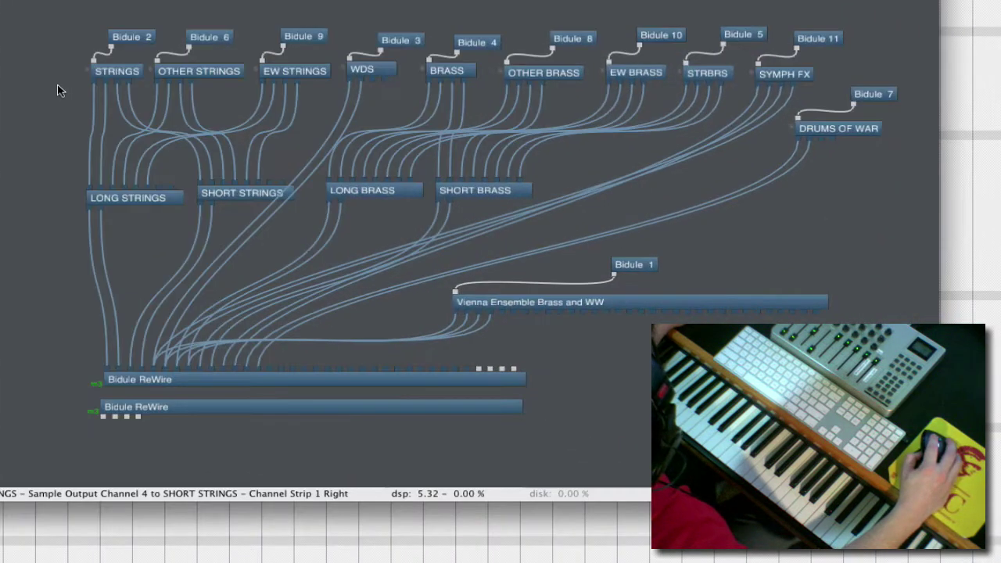
{"action": "left_click", "coordinate": [119, 71]}
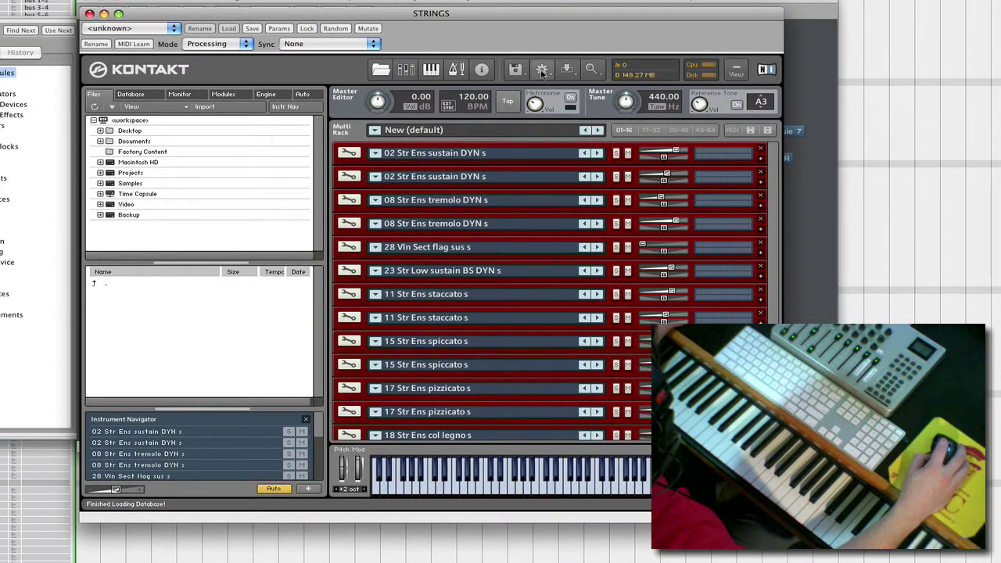
- Review Kontakt's DFD settings (36 kB buffers, 24 kB preload) and close the options unchanged
{"action": "left_click", "coordinate": [542, 70]}
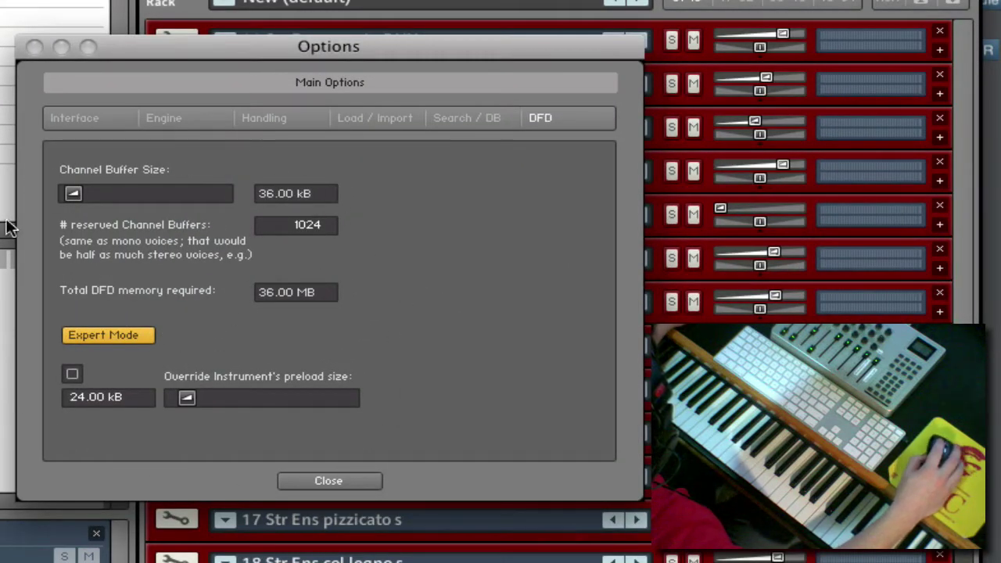
{"action": "left_click", "coordinate": [326, 481]}
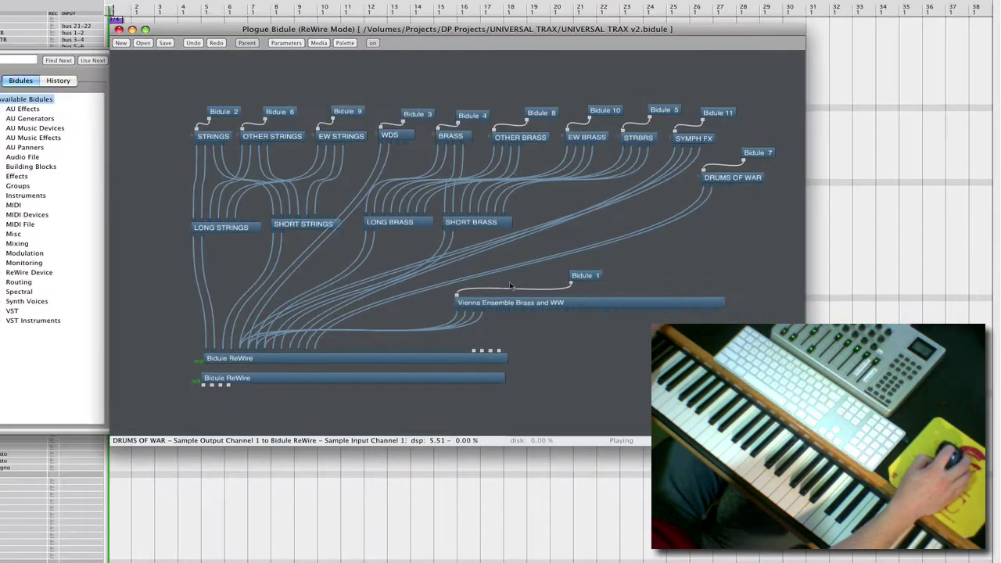
- Open the Vienna Ensemble Brass and WW plugin and its full mixer window
{"action": "left_click", "coordinate": [572, 304]}
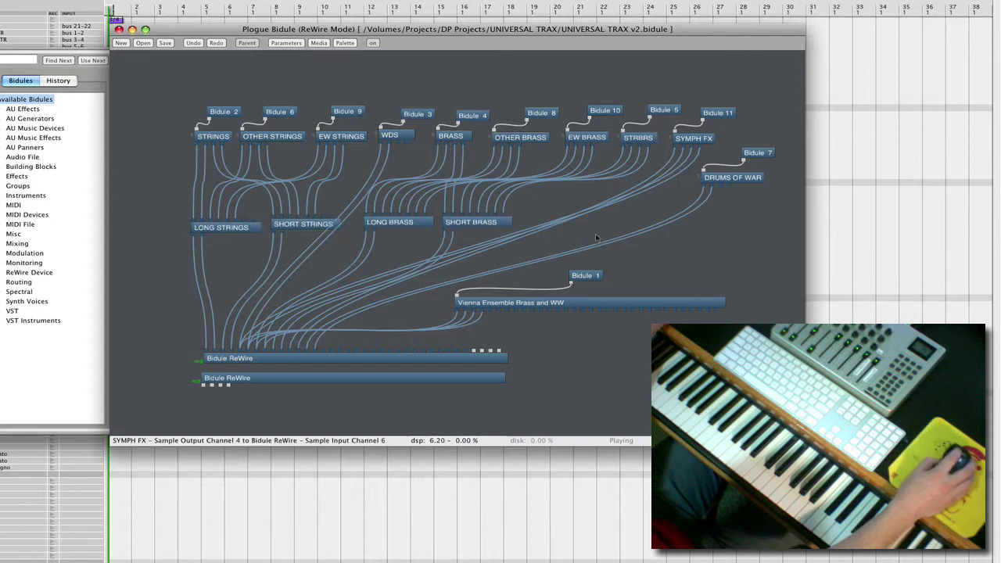
{"action": "double_click", "coordinate": [581, 304]}
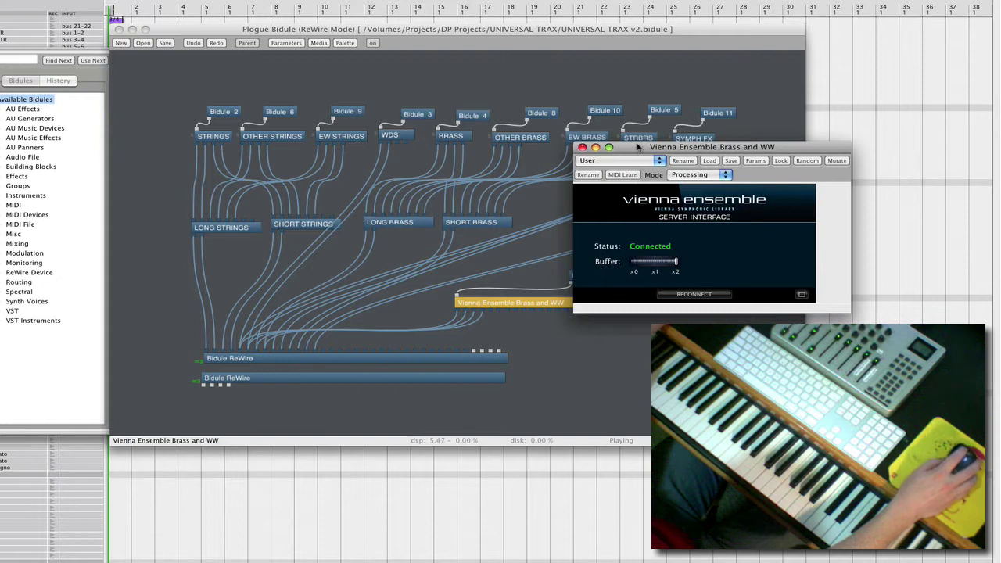
{"action": "left_click", "coordinate": [803, 295]}
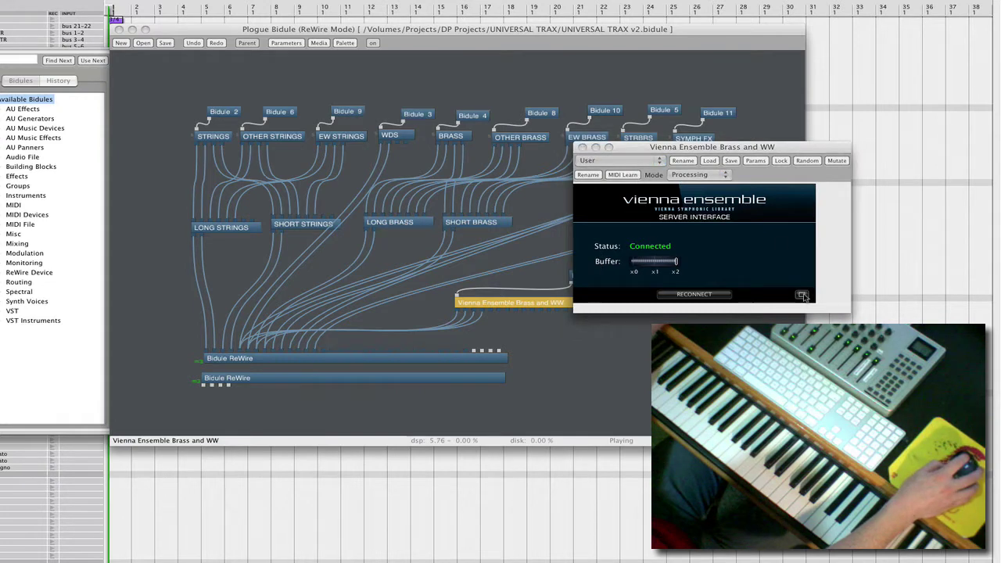
{"action": "left_click_drag", "start_coordinate": [456, 11], "coordinate": [328, 37]}
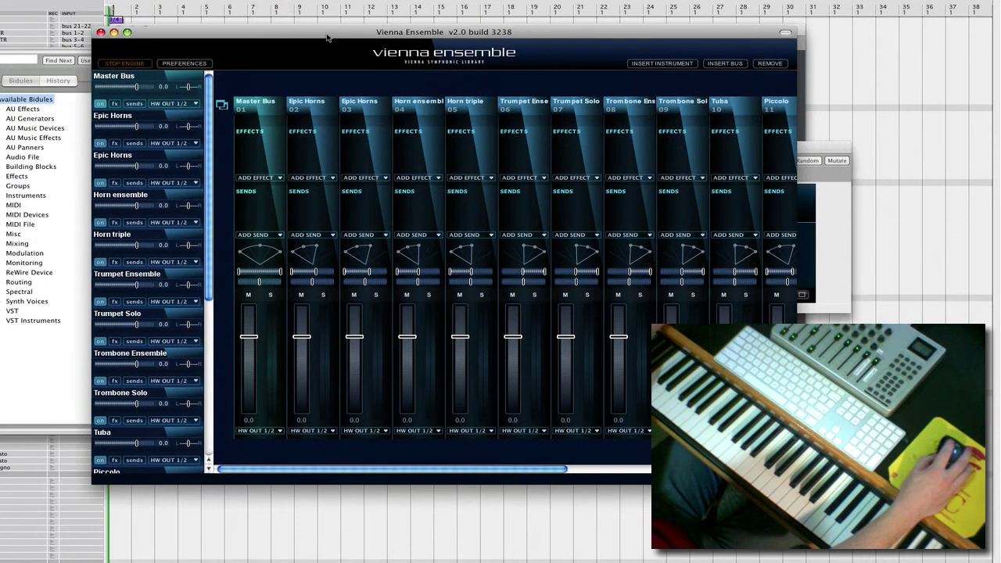
- Browse the horn, trumpet, trombone and woodwind channel strips, then close the mixer
{"action": "scroll", "coordinate": [125, 216], "scroll_direction": "down", "scroll_amount": 5}
{"action": "scroll", "coordinate": [144, 227], "scroll_direction": "down", "scroll_amount": 2}
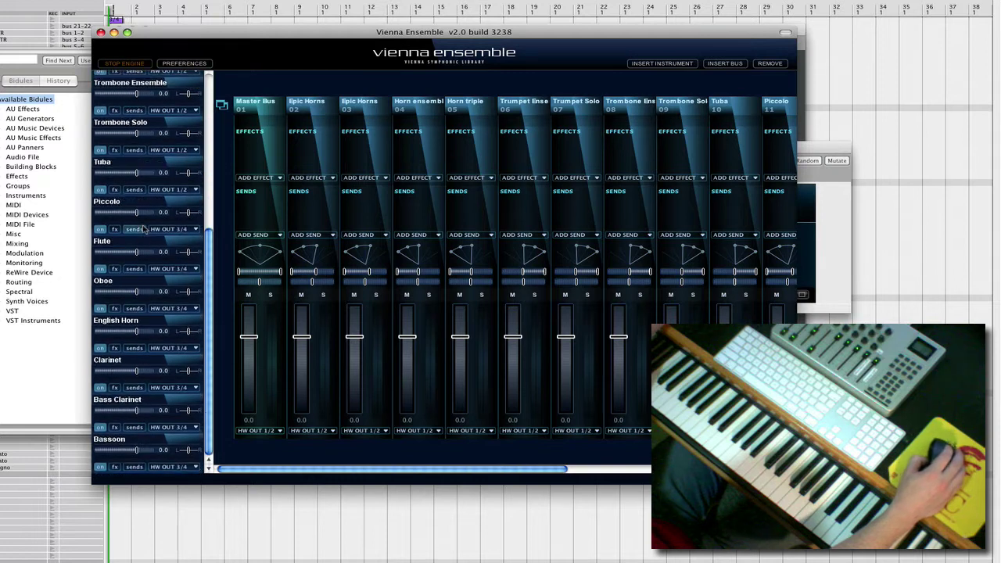
{"action": "scroll", "coordinate": [154, 232], "scroll_direction": "up", "scroll_amount": 7}
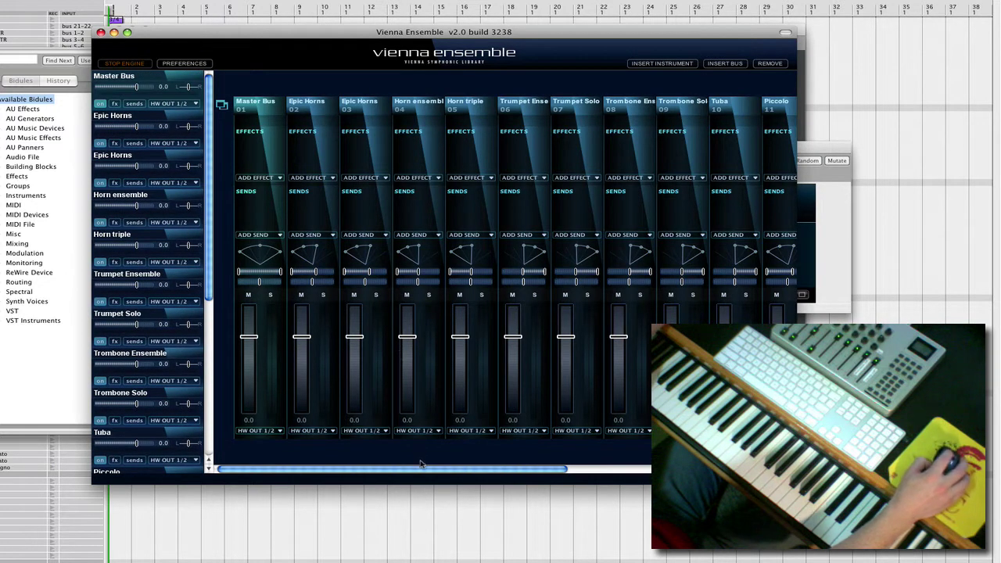
{"action": "left_click_drag", "start_coordinate": [431, 472], "coordinate": [640, 471]}
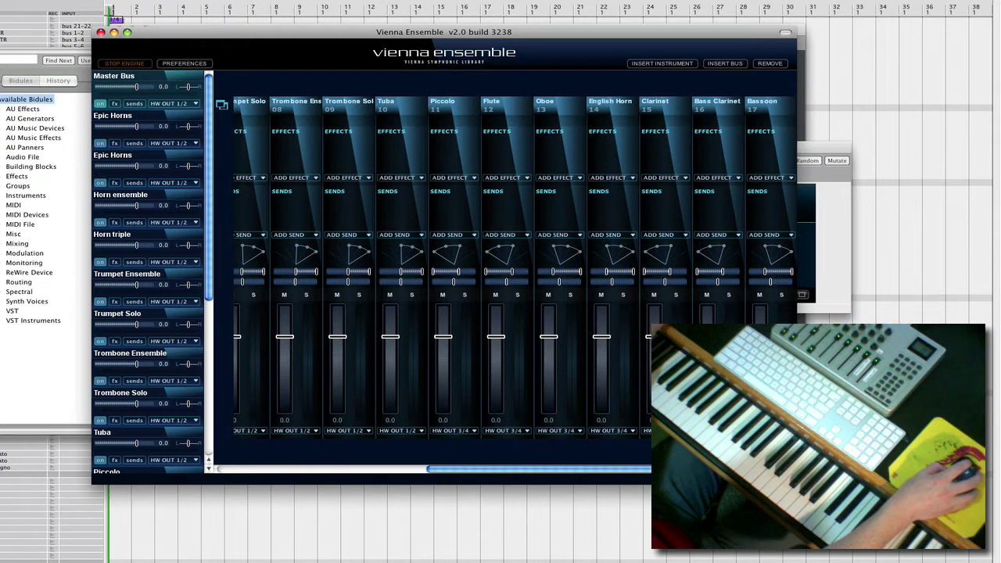
{"action": "left_click_drag", "start_coordinate": [591, 470], "coordinate": [383, 470]}
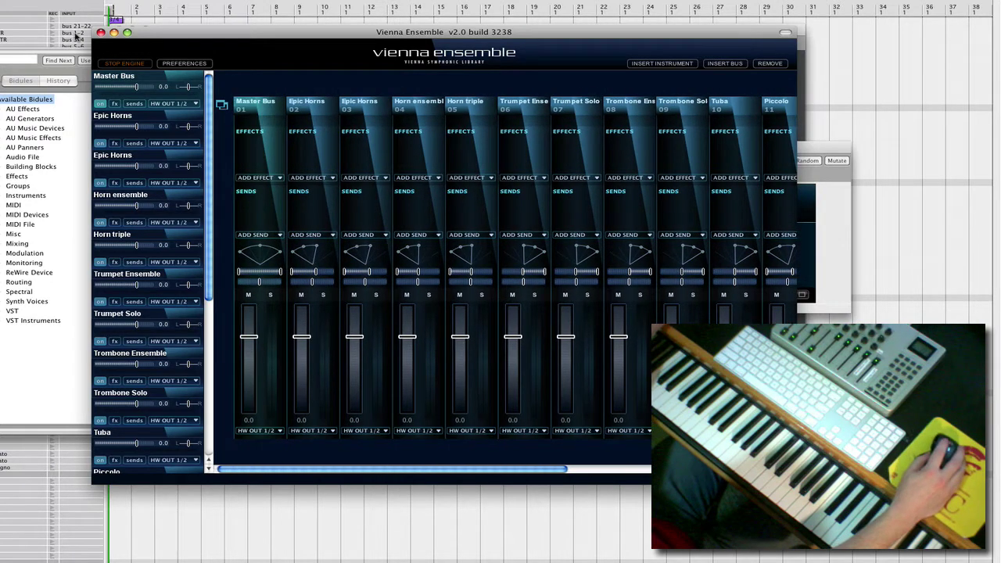
{"action": "left_click", "coordinate": [101, 32]}
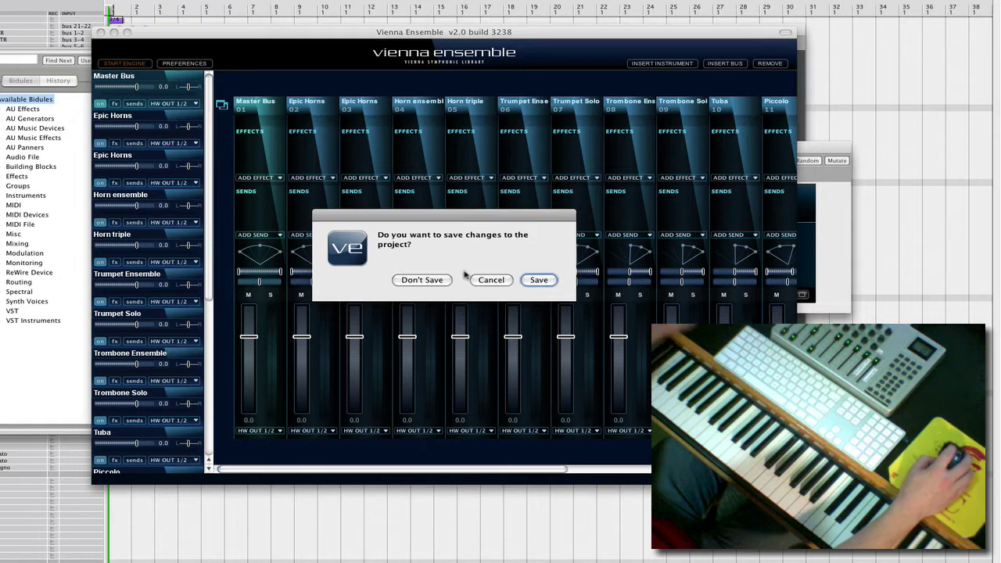
{"action": "left_click", "coordinate": [495, 282]}
- Close the Vienna Ensemble windows, select the Bidule ReWire output, and open the Mixing Board with Shift+M
{"action": "key", "text": "super+h"}
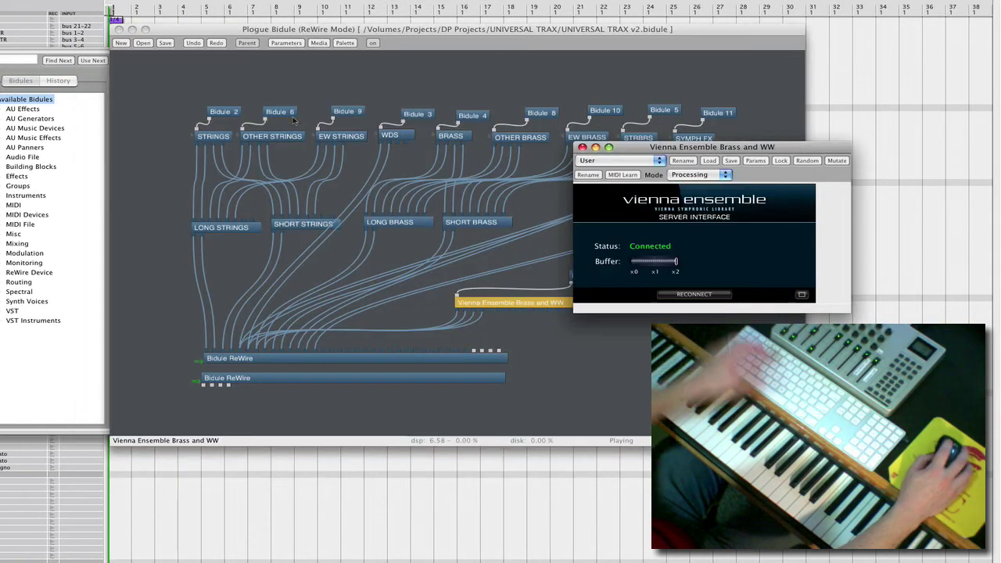
{"action": "left_click", "coordinate": [583, 147]}
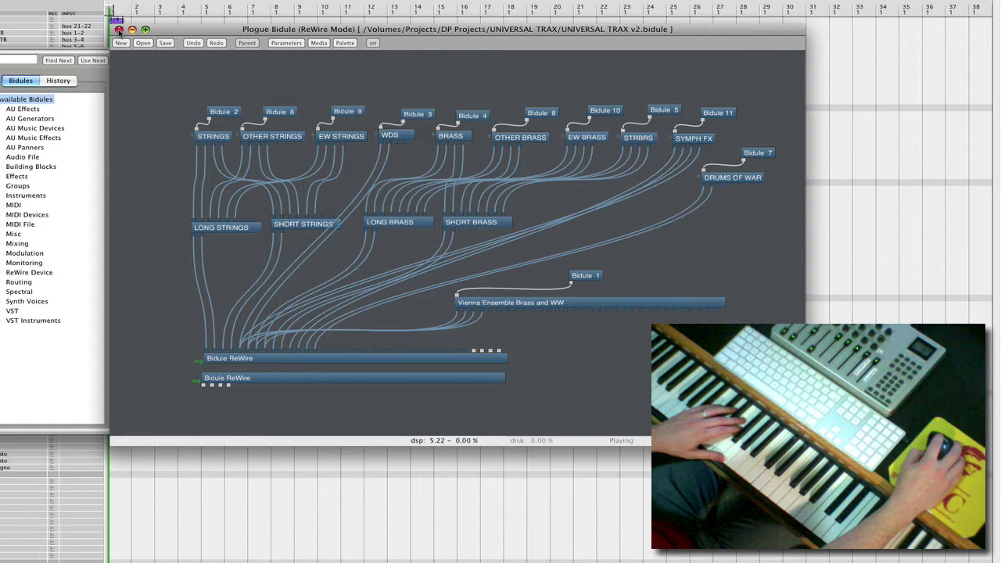
{"action": "left_click", "coordinate": [118, 30]}
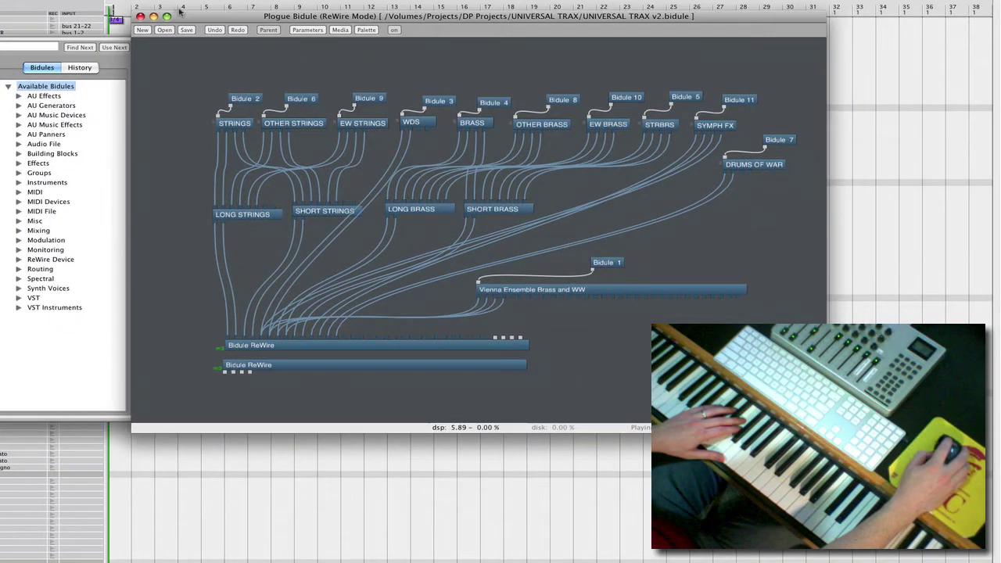
{"action": "left_click", "coordinate": [294, 337]}
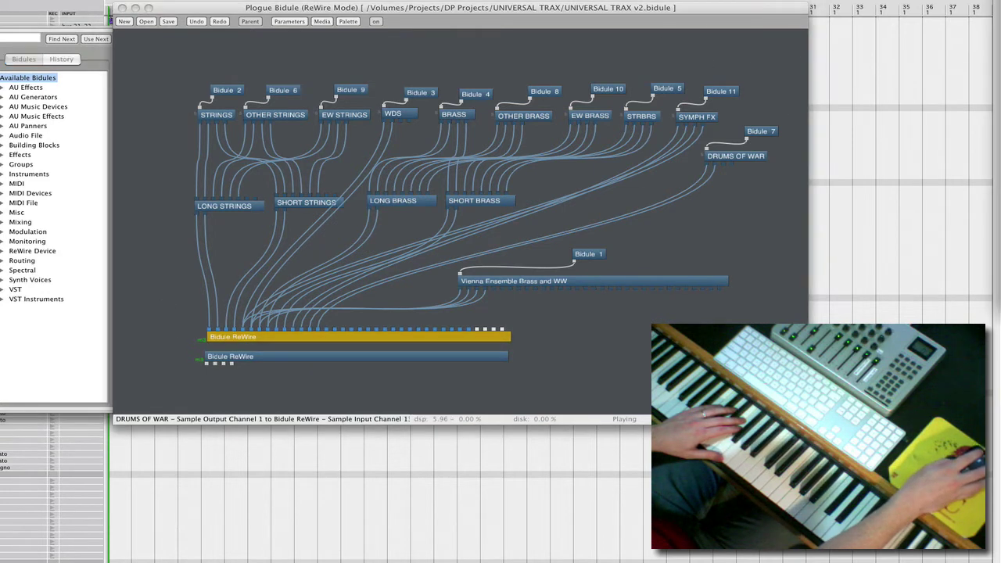
{"action": "key", "text": "shift+m"}
- Hide the Master-1 strip, leaving the Altiverb 6 aux strips, and place the mixer over the tracks
{"action": "left_click_drag", "start_coordinate": [442, 134], "coordinate": [410, 79]}
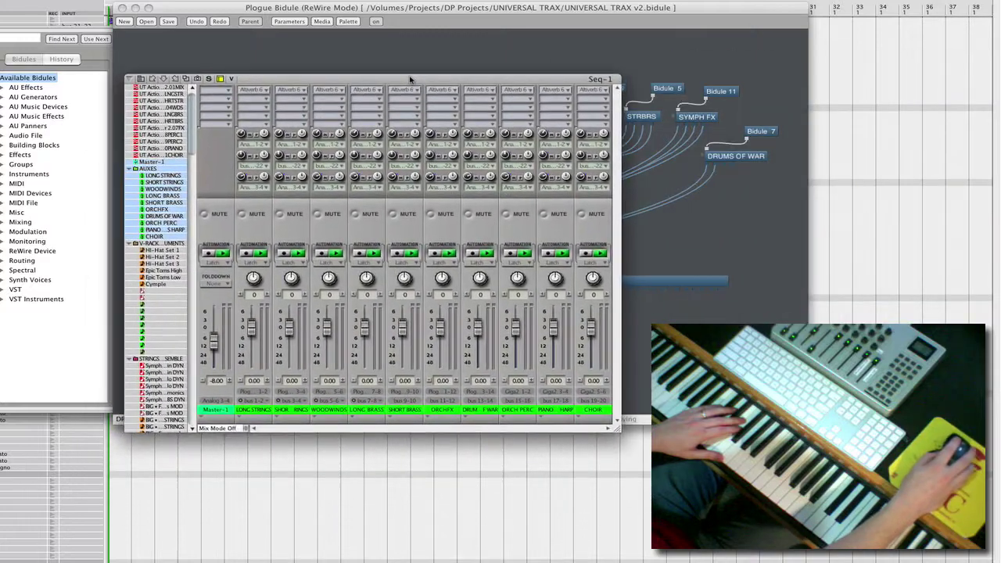
{"action": "left_click", "coordinate": [143, 163]}
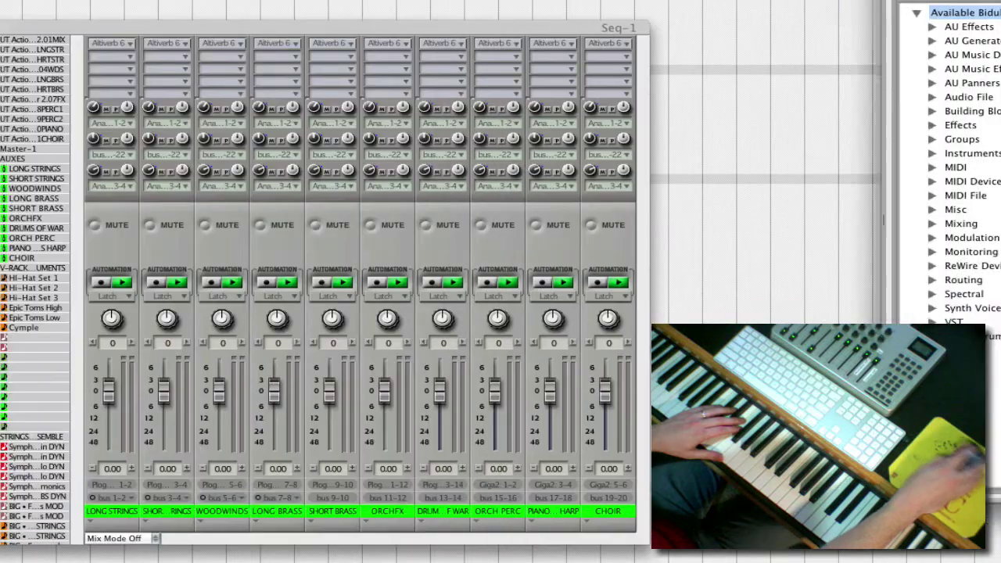
{"action": "left_click", "coordinate": [125, 21]}
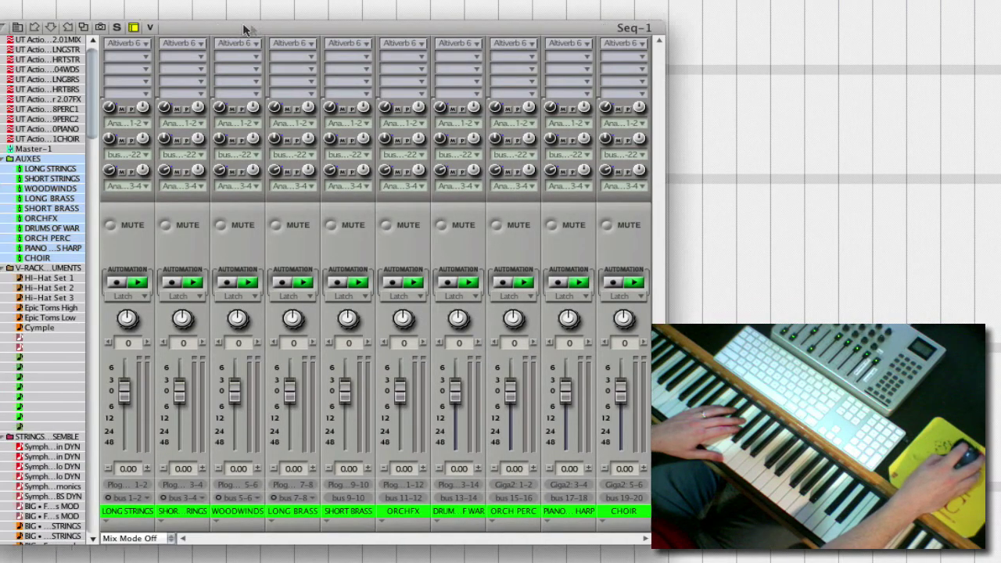
{"action": "left_click_drag", "start_coordinate": [129, 30], "coordinate": [215, 15]}
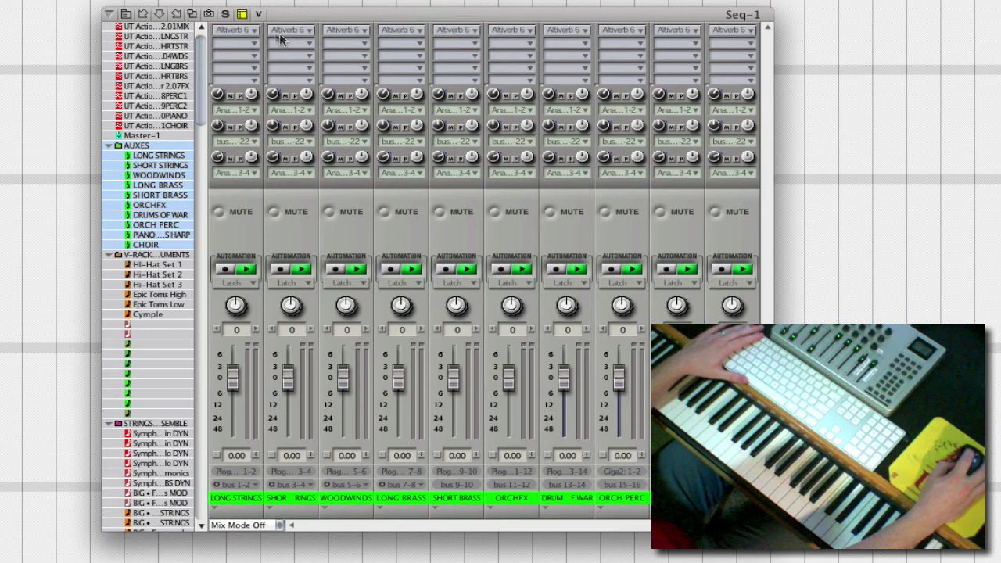
{"action": "left_click", "coordinate": [241, 30]}
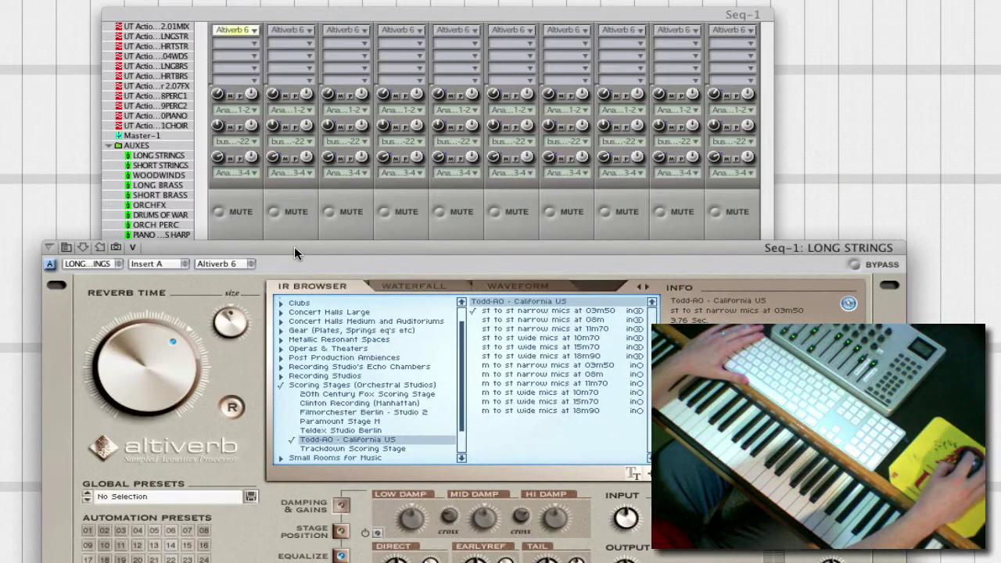
{"action": "left_click_drag", "start_coordinate": [294, 246], "coordinate": [226, 256]}
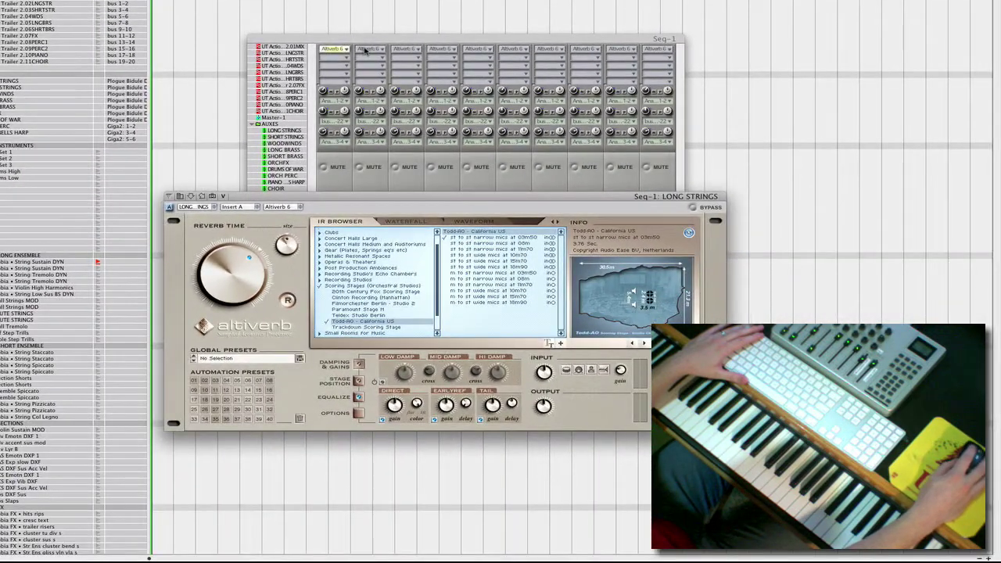
{"action": "left_click", "coordinate": [365, 50]}
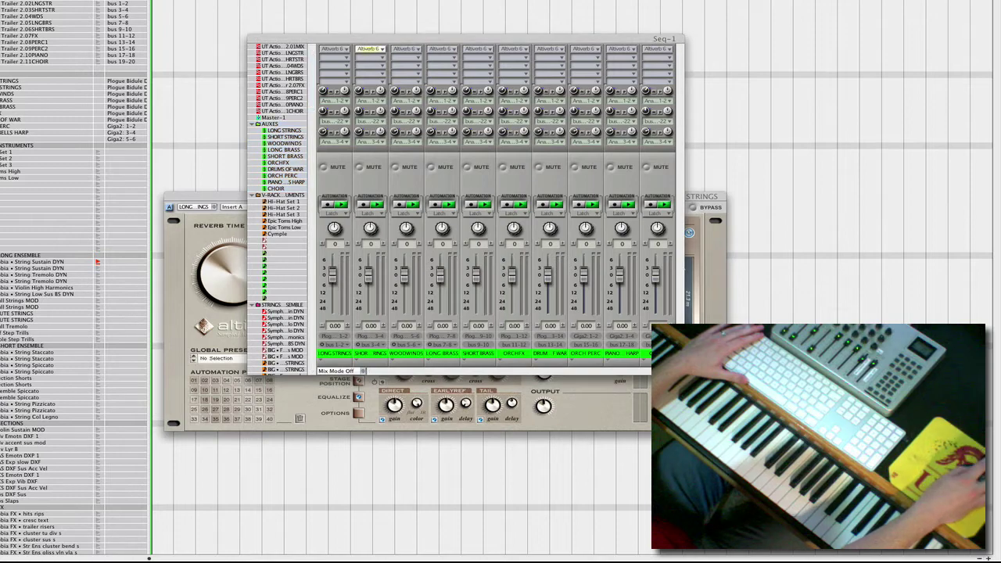
{"action": "mouse_move", "coordinate": [379, 206]}
{"action": "left_mouse_down"}
{"action": "mouse_move", "coordinate": [344, 208]}
{"action": "mouse_move", "coordinate": [341, 219]}
{"action": "left_mouse_up"}
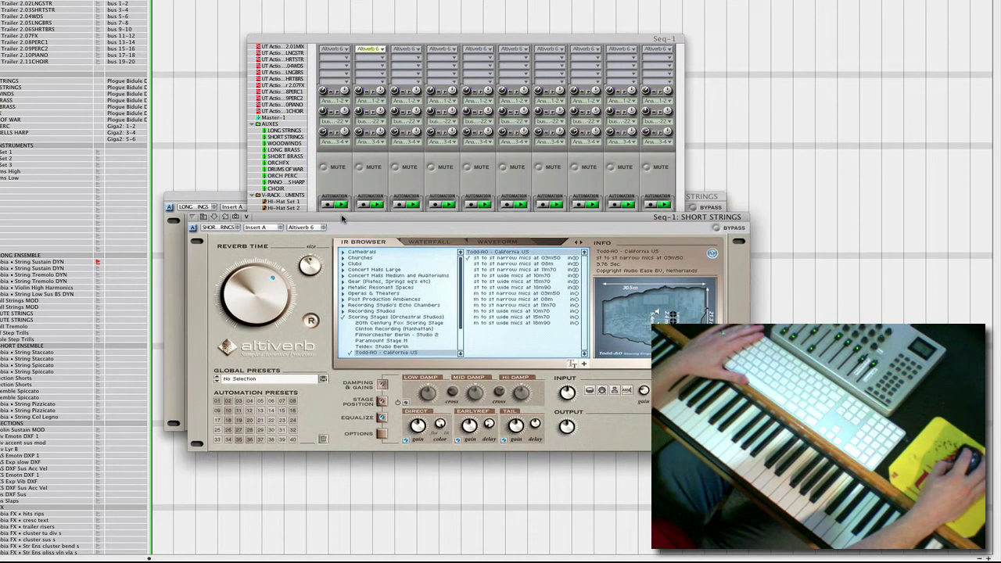
{"action": "left_click", "coordinate": [406, 48]}
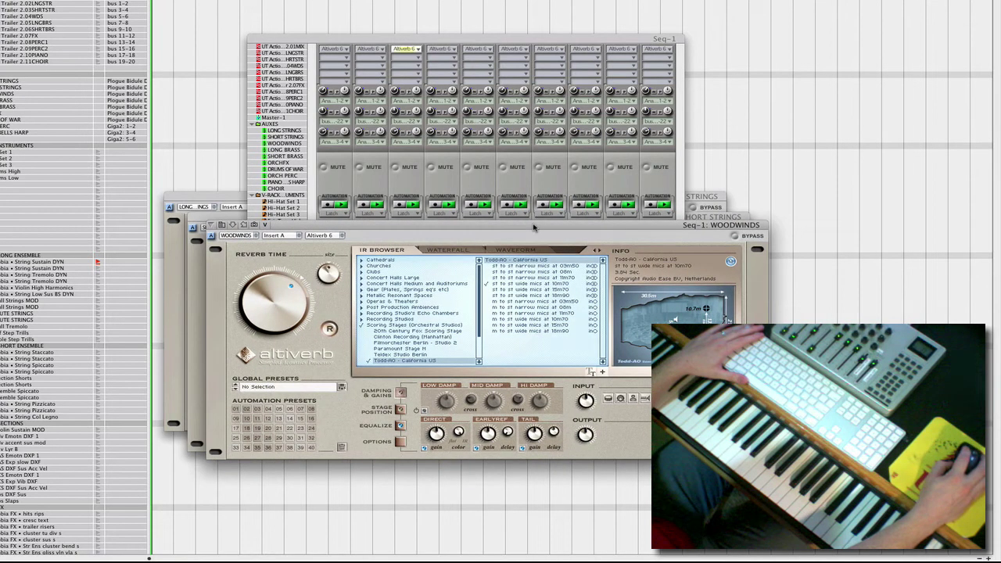
{"action": "left_click_drag", "start_coordinate": [534, 227], "coordinate": [538, 233]}
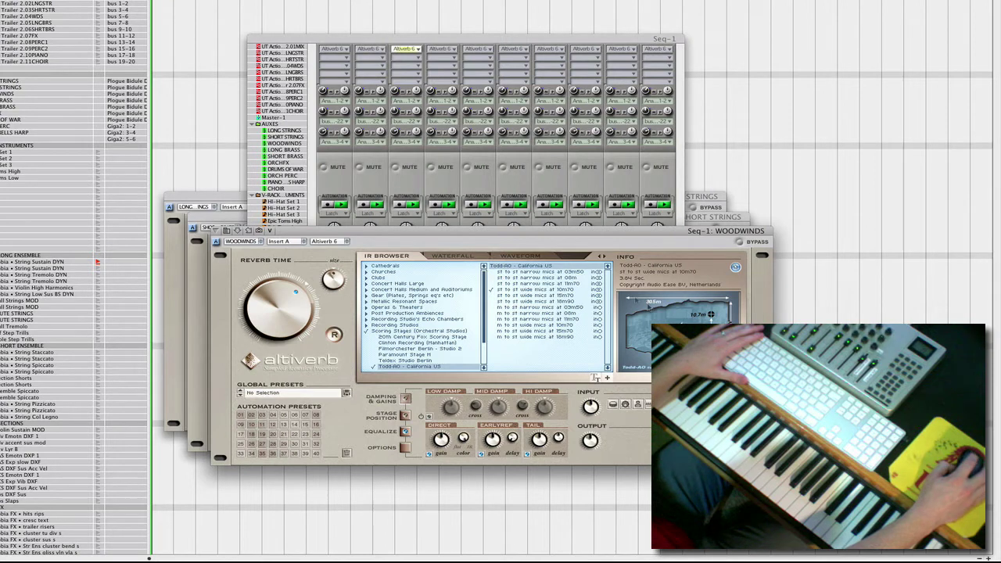
{"action": "left_click", "coordinate": [215, 233]}
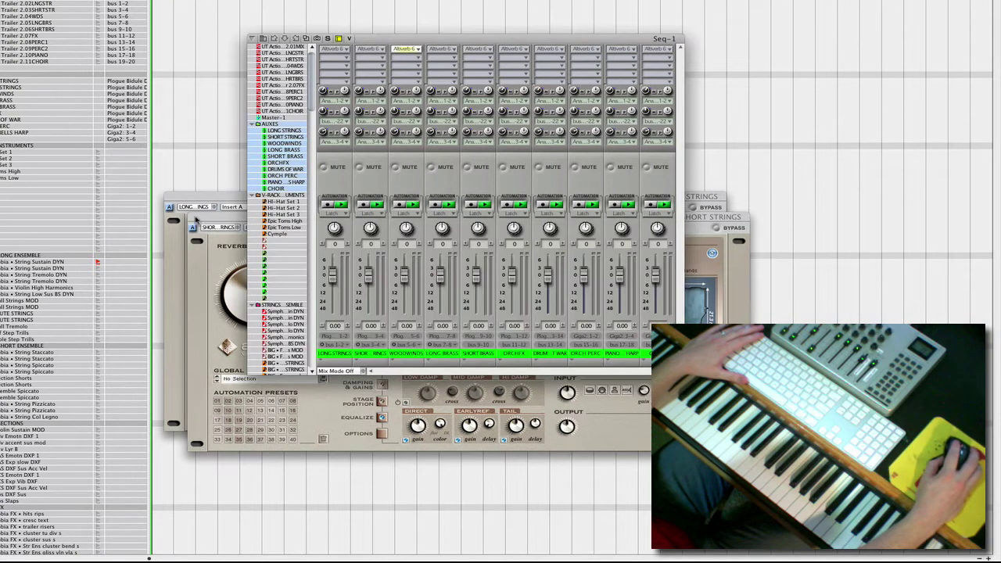
{"action": "left_click", "coordinate": [195, 220]}
{"action": "left_click", "coordinate": [169, 206]}
{"action": "left_click", "coordinate": [169, 202]}
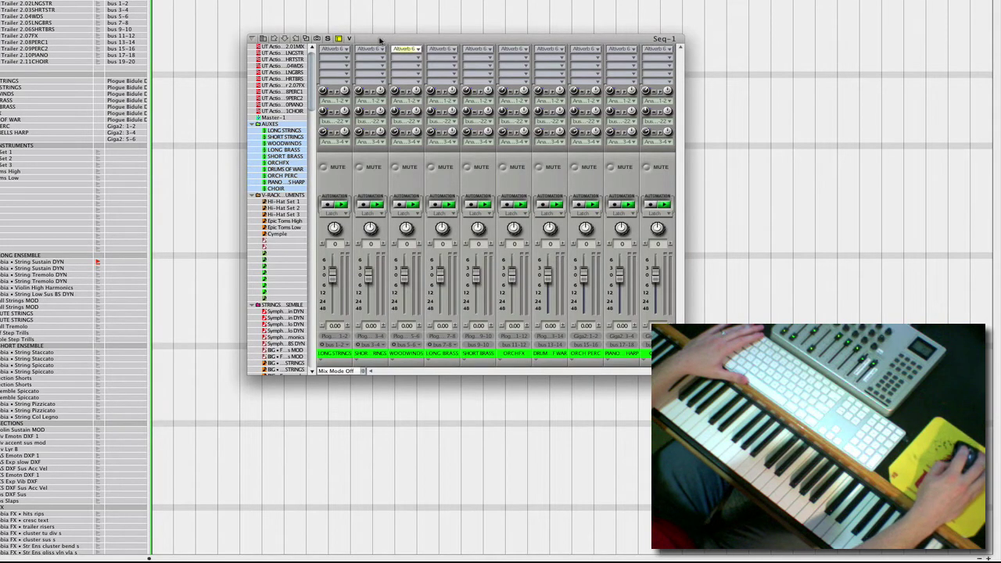
{"action": "left_click_drag", "start_coordinate": [380, 39], "coordinate": [541, 36]}
- Close the mixer and record-enable the UT Action Trailer tracks 2.01–2.11
{"action": "key", "text": "super+w"}
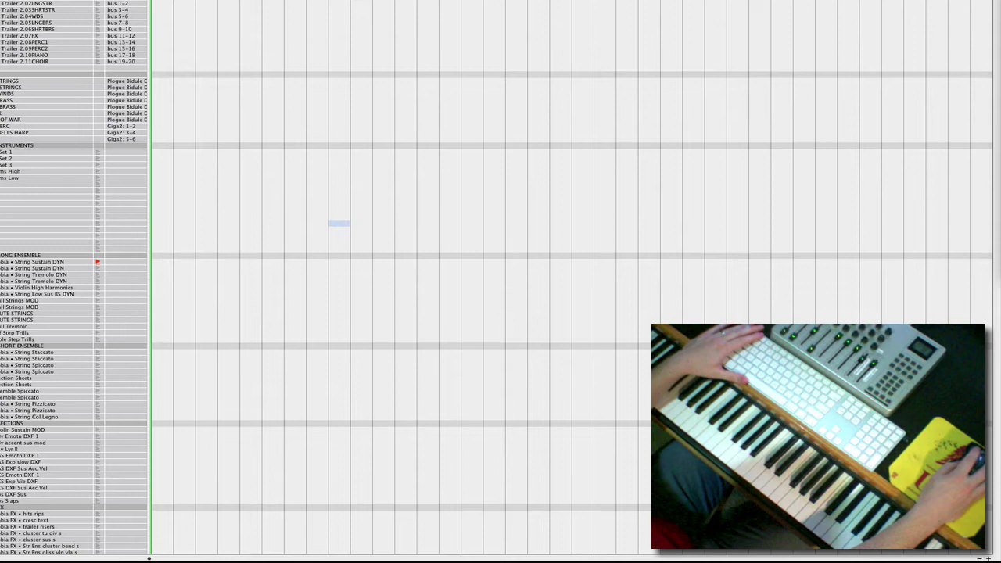
{"action": "left_click", "coordinate": [185, 152]}
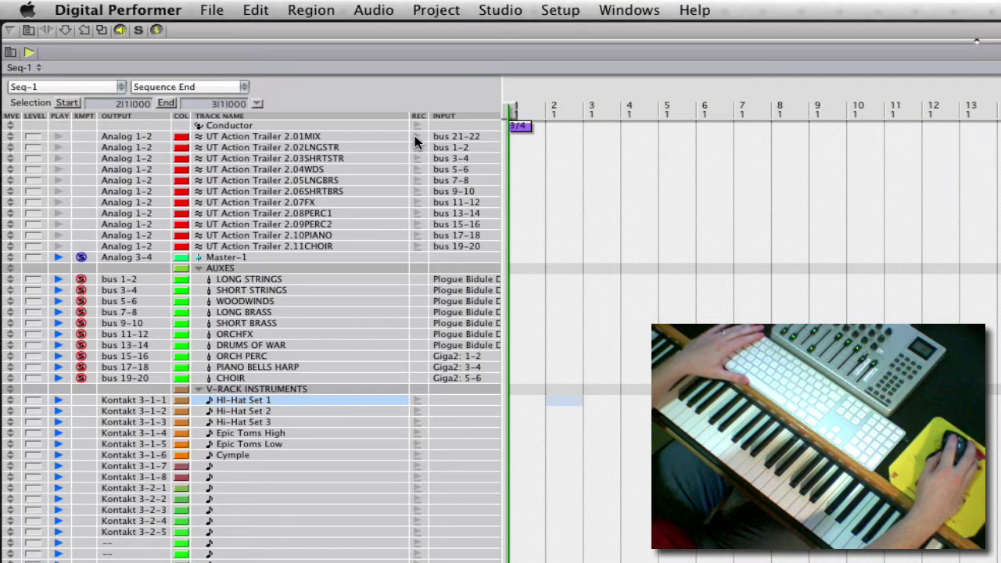
{"action": "left_click_drag", "start_coordinate": [414, 136], "coordinate": [416, 202]}
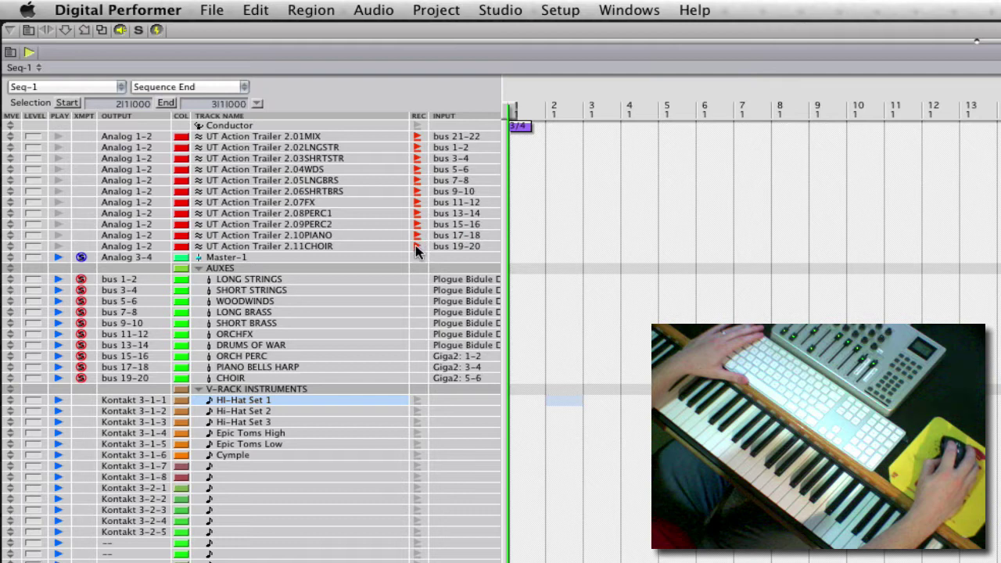
- Record a short test pass from bar 2, stop, disarm the tracks and clear the selection
{"action": "key", "text": "space"}
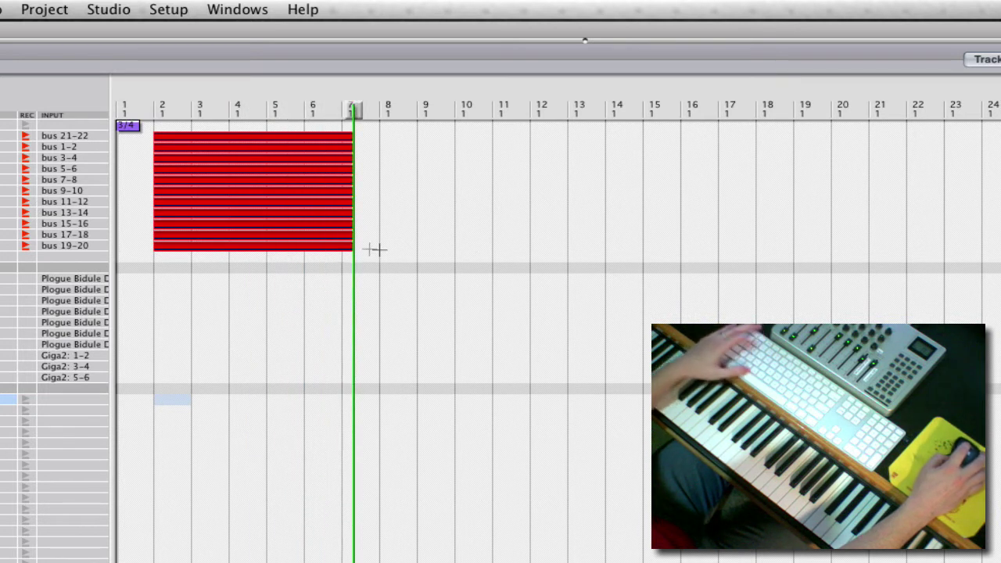
{"action": "key", "text": "space"}
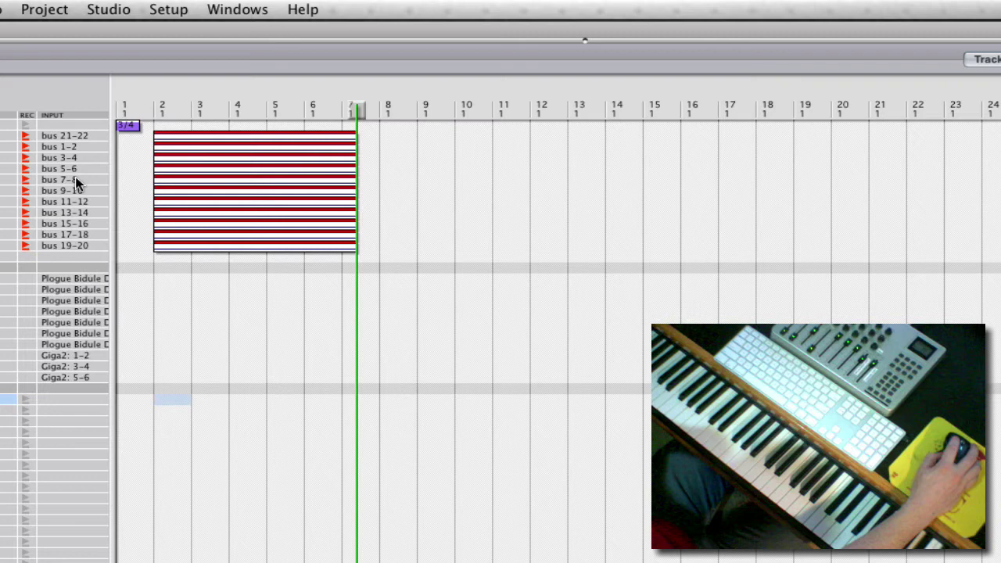
{"action": "left_click_drag", "start_coordinate": [26, 135], "coordinate": [26, 224]}
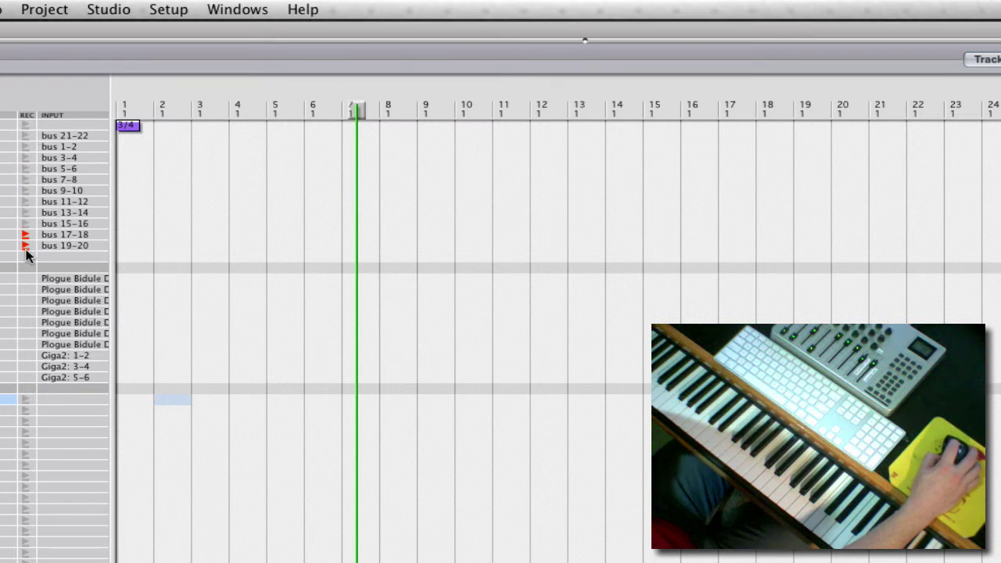
{"action": "left_click", "coordinate": [227, 553]}
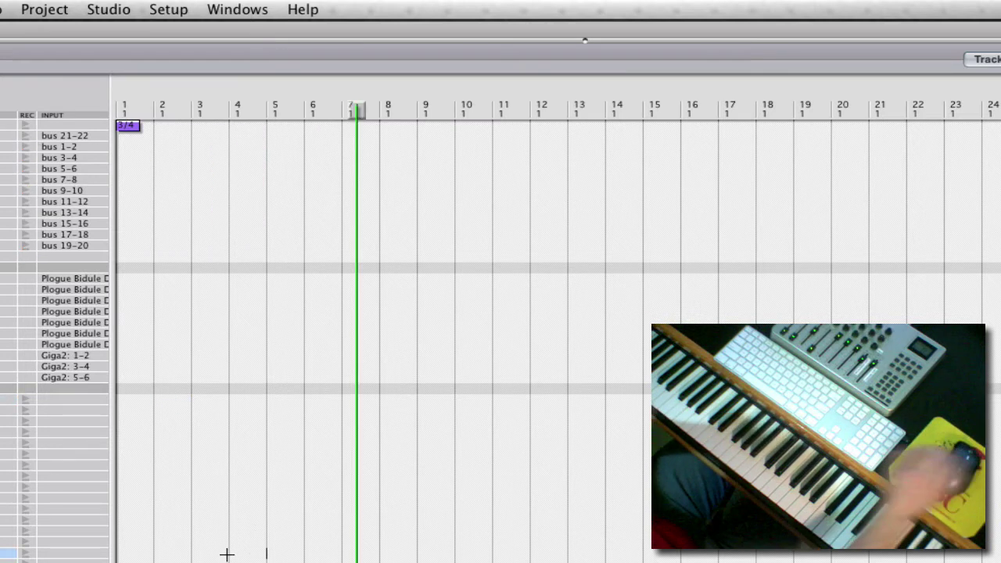